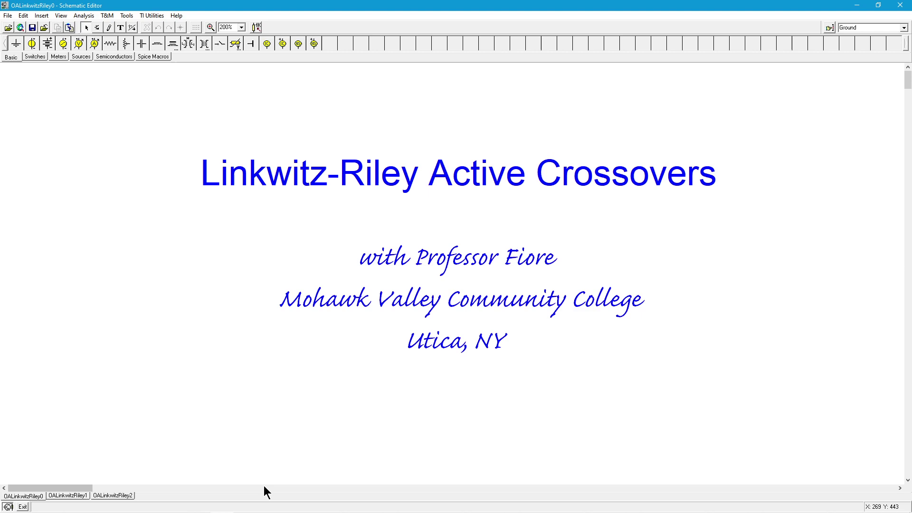
- Page the first schematic page right to show the Linkwitz-Riley Overview text
left_click(264, 488)
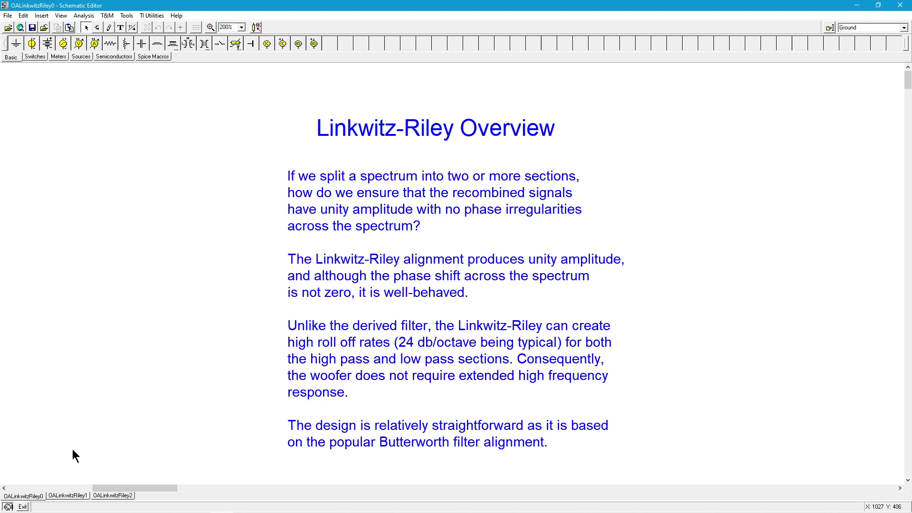
- On the OALinkwitzRiley1 Butterworth page, run an AC transfer characteristic from 10 Hz to 100 kHz
left_click(71, 496)
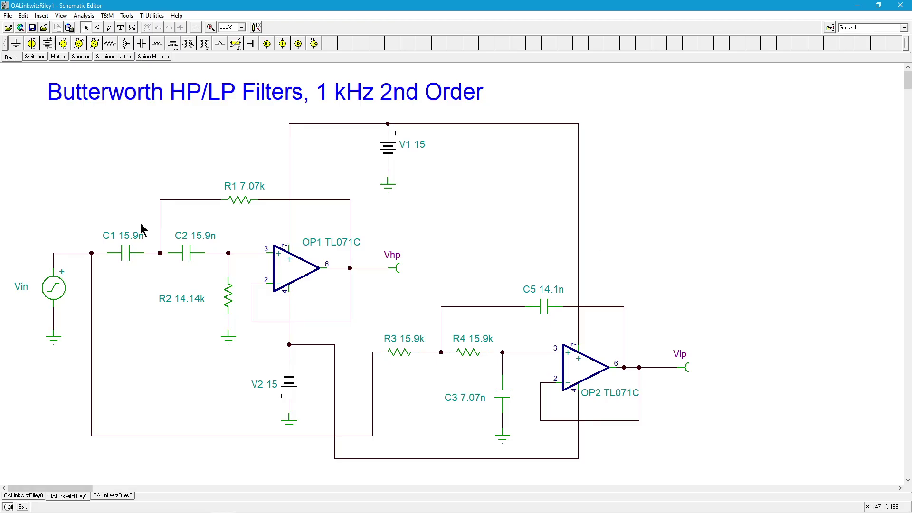
left_click(84, 16)
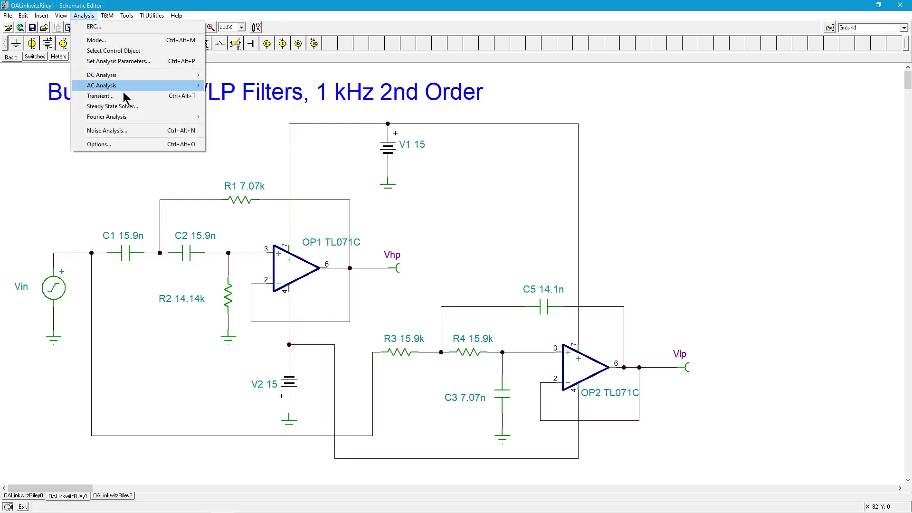
mouse_move(124, 87)
left_click(250, 105)
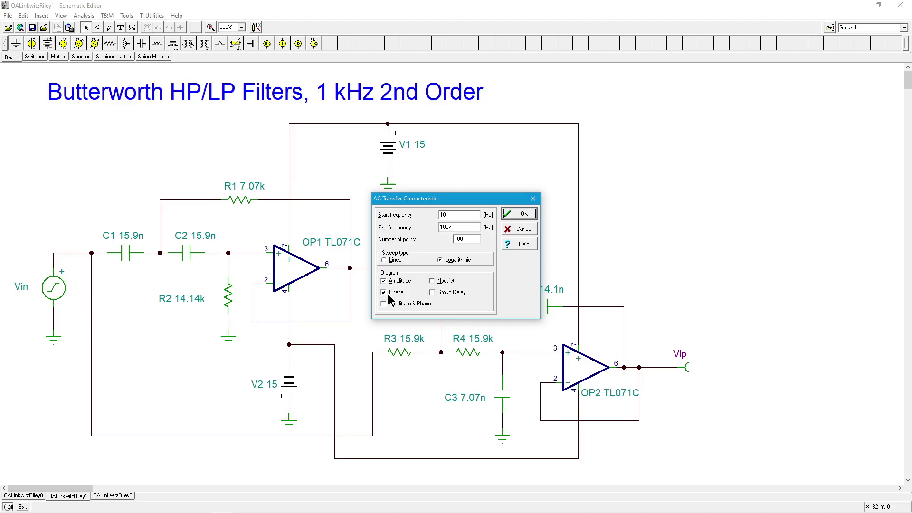
left_click(516, 214)
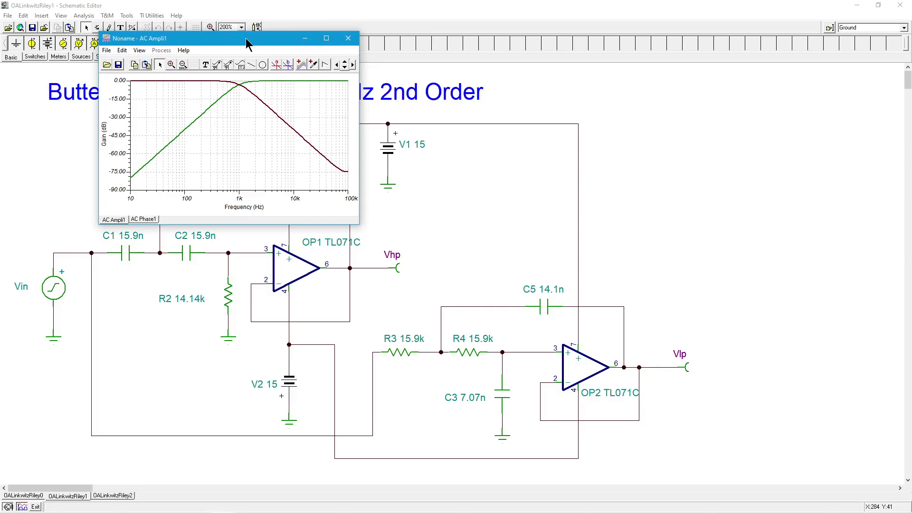
- Move the gain plot window right, enlarge it, and place a Vhp/Vlp legend on it
left_click_drag(246, 21, 499, 77)
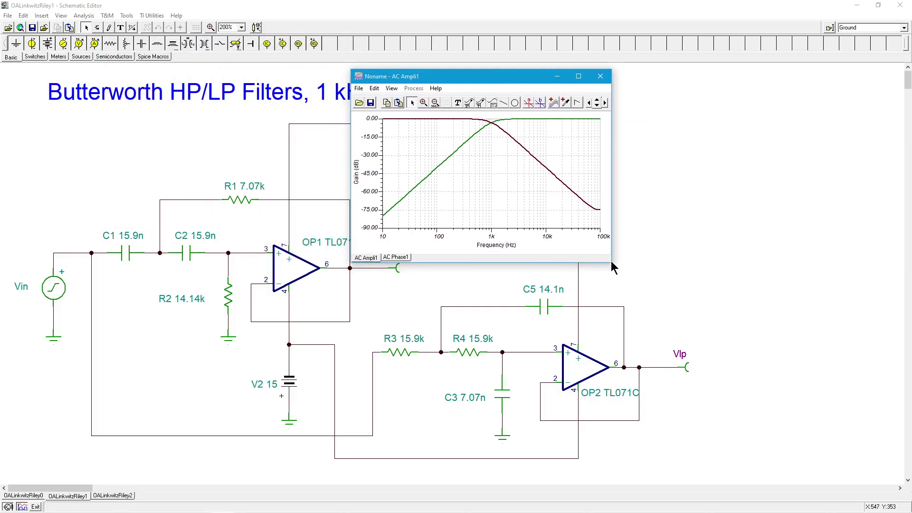
left_click_drag(611, 263, 884, 469)
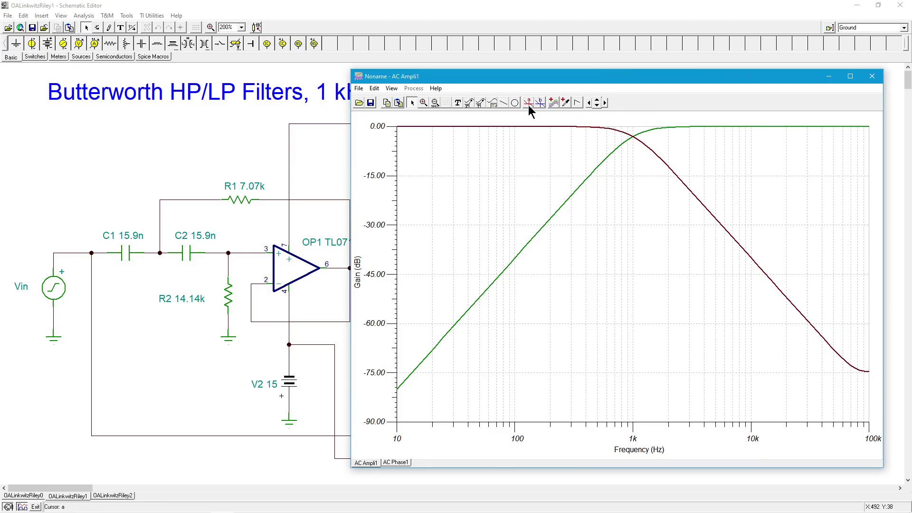
left_click(494, 102)
left_click(644, 310)
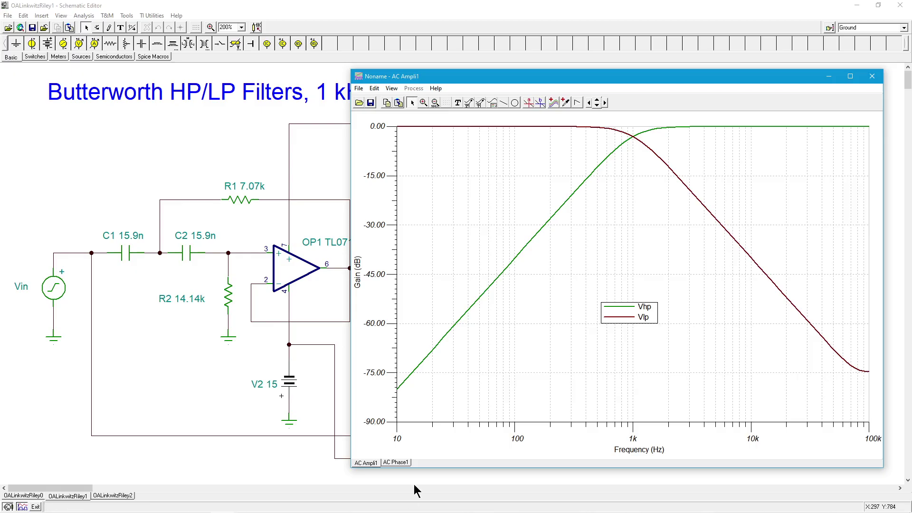
left_click(397, 462)
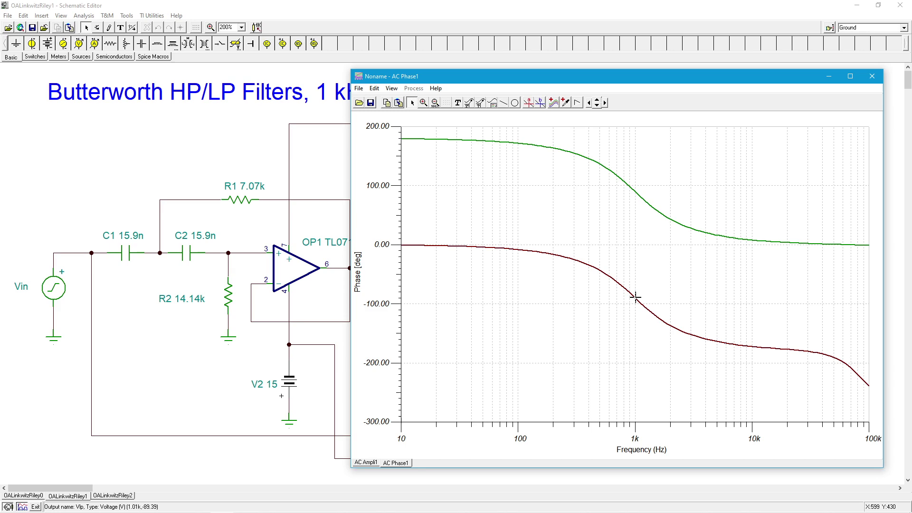
left_click(366, 463)
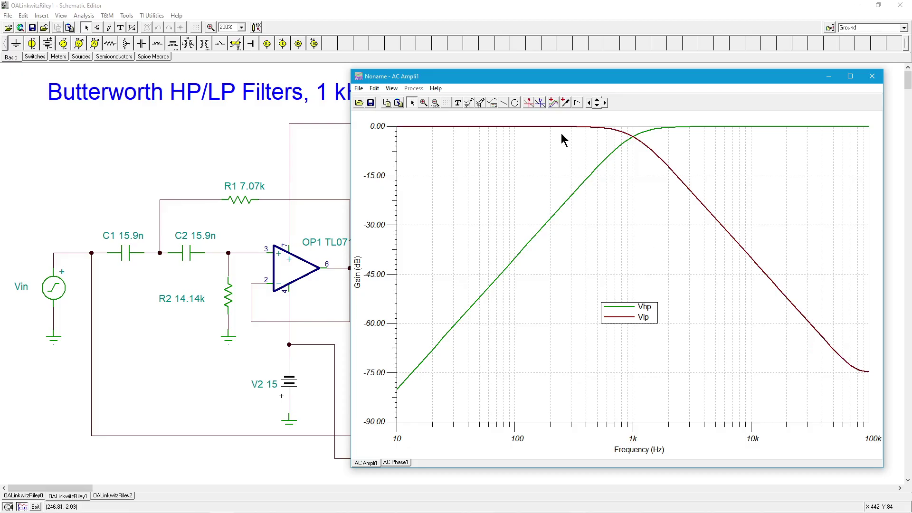
- In the Post-processor, create MyFunction1 as Vlp(s)+Vhp(s) and add it to the gain plot
left_click(553, 102)
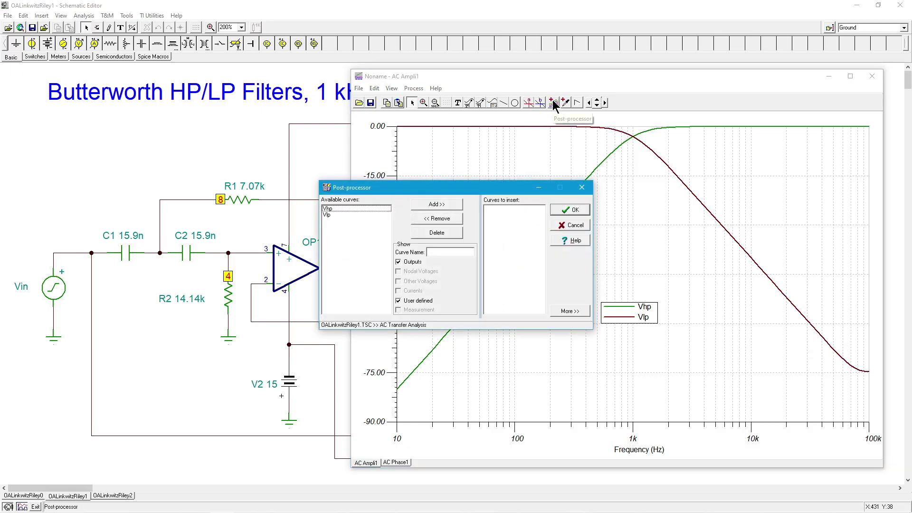
left_click(581, 313)
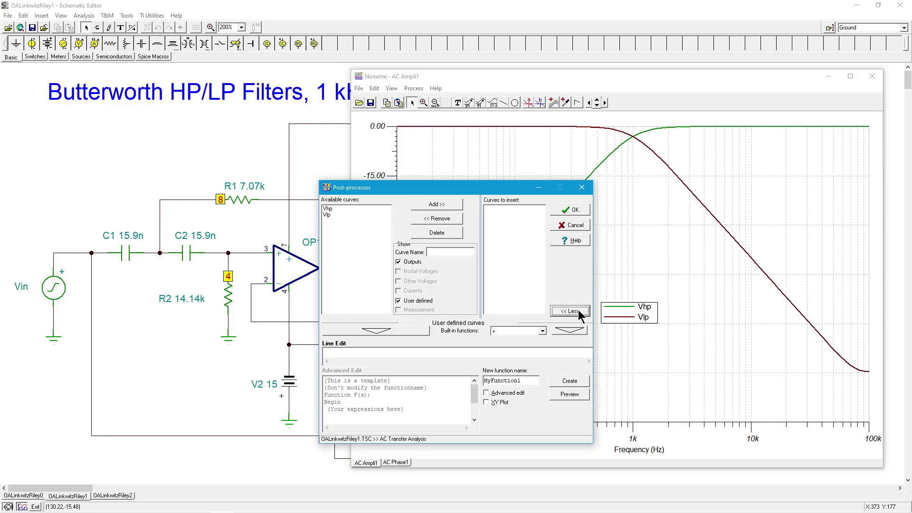
left_click(336, 215)
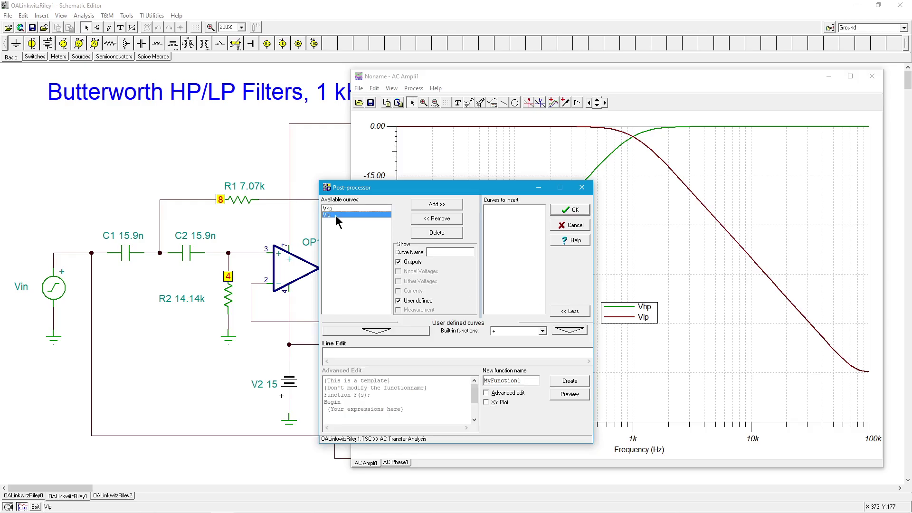
left_click(393, 332)
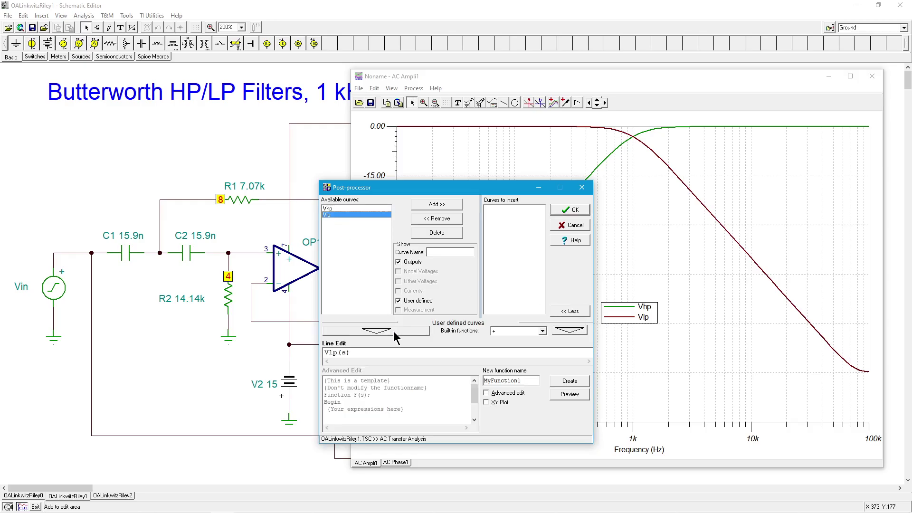
left_click(566, 331)
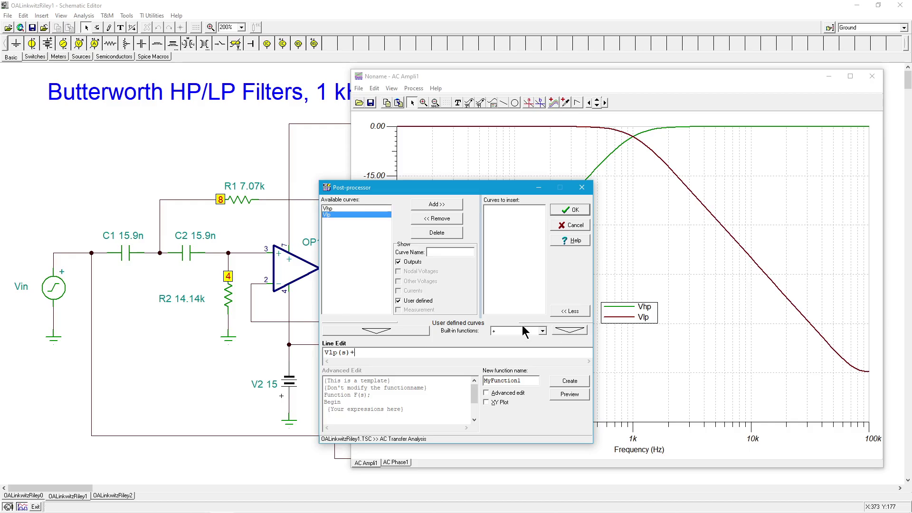
left_click(328, 210)
left_click(388, 332)
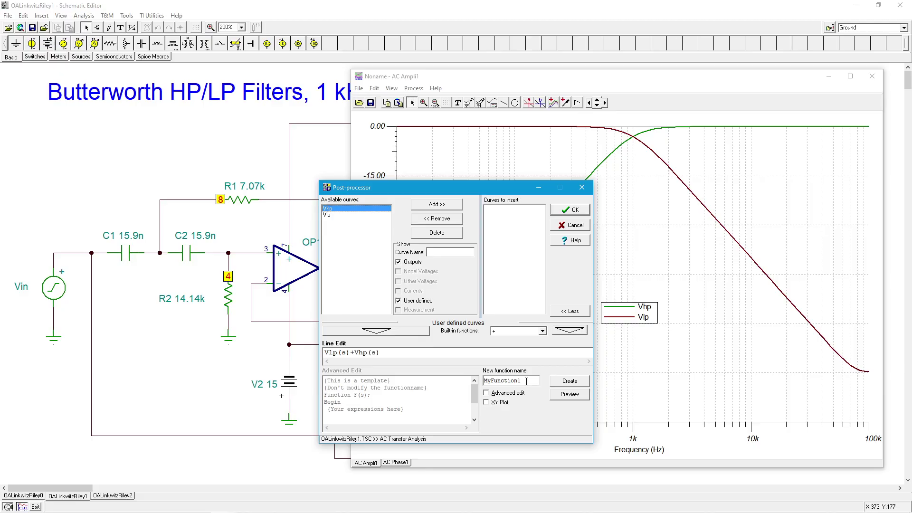
left_click(573, 385)
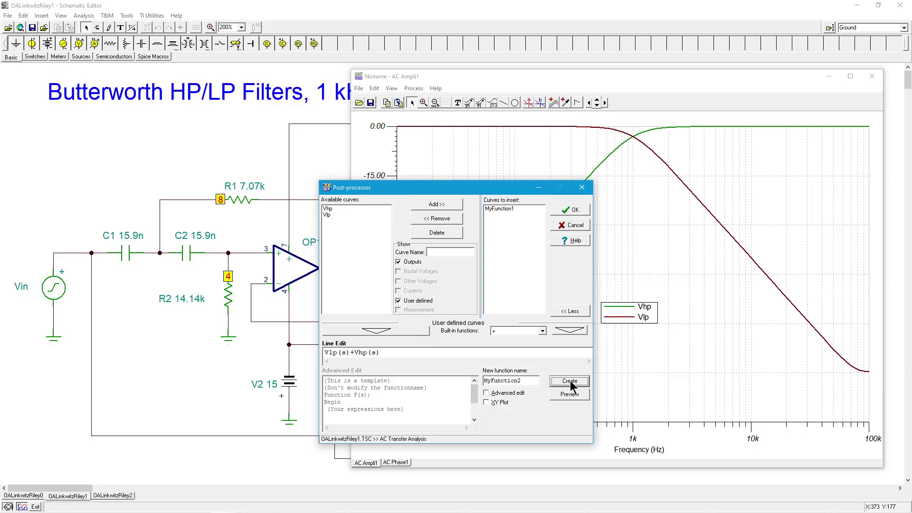
left_click(568, 212)
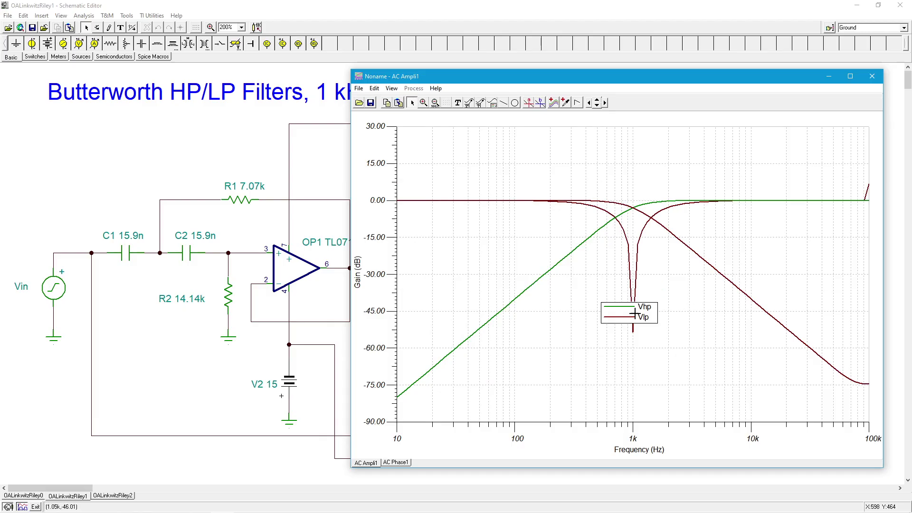
left_click_drag(634, 314, 763, 383)
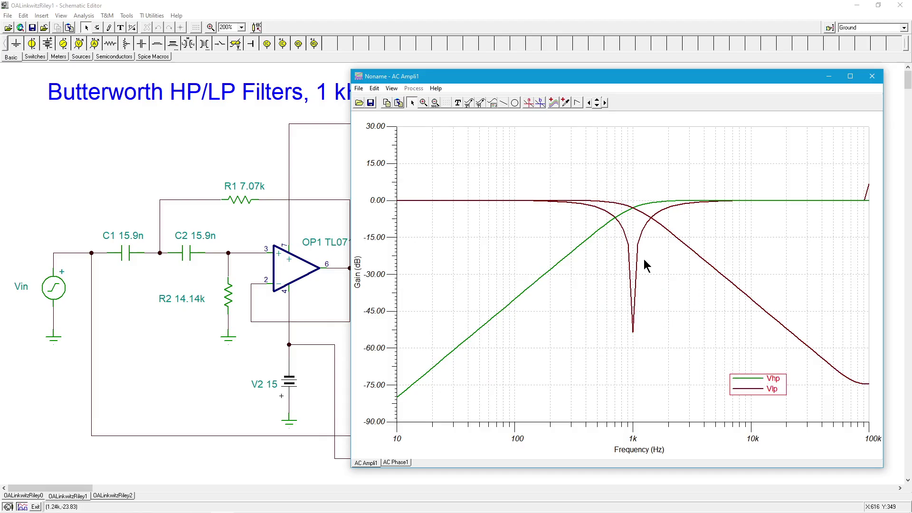
left_click(638, 244)
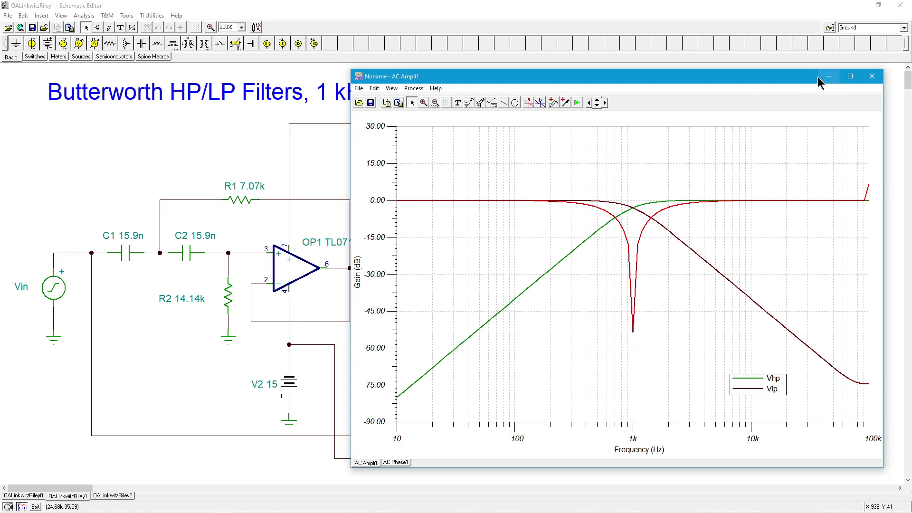
left_click_drag(792, 76, 425, 79)
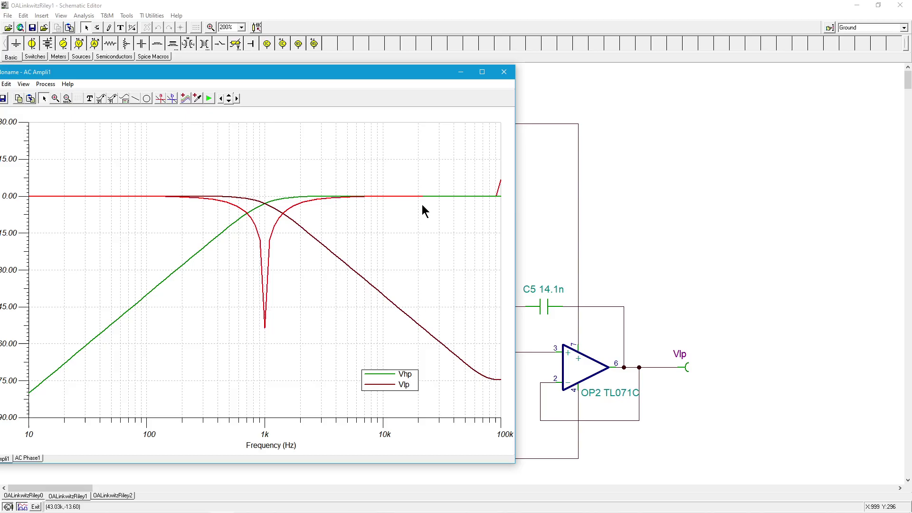
left_click_drag(271, 76, 654, 73)
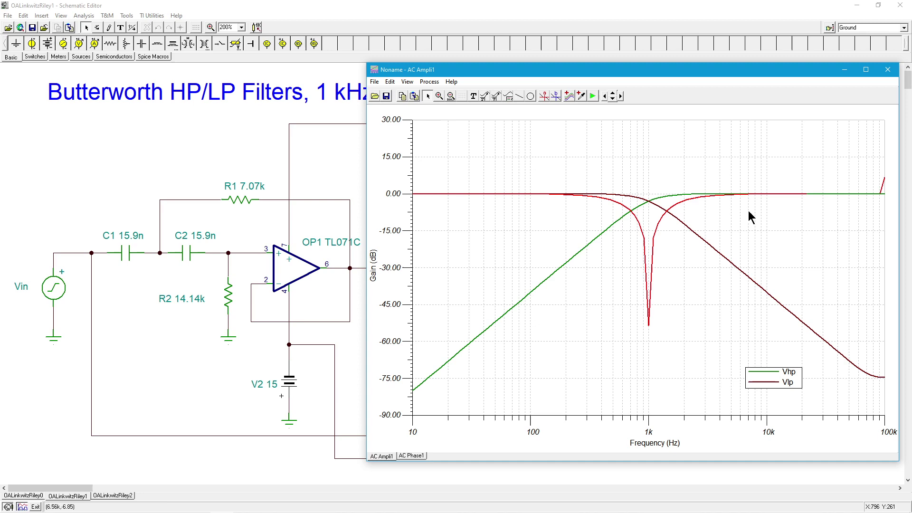
- Close the AC Ampli1 gain plot window to reveal the Butterworth schematic
left_click(888, 70)
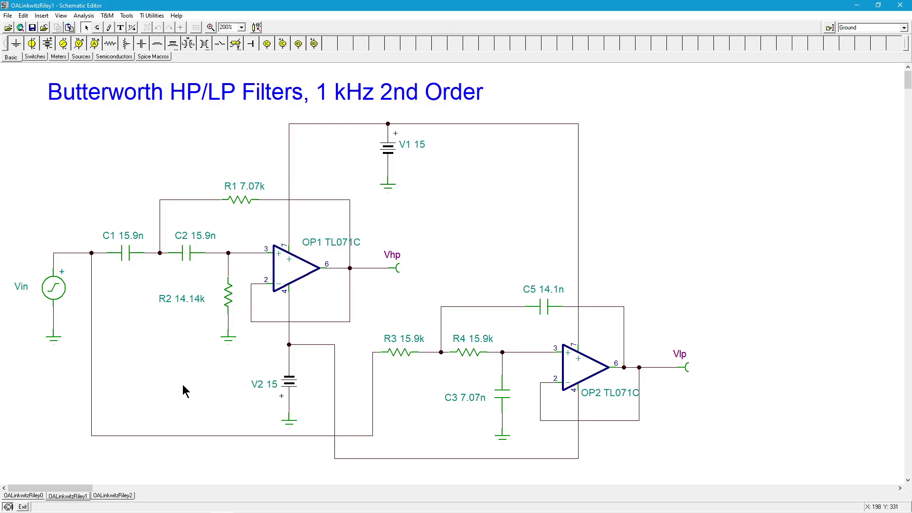
- Switch to the OALinkwitzRiley2 page with the four-TL071C Linkwitz-Riley schematic
left_click(114, 496)
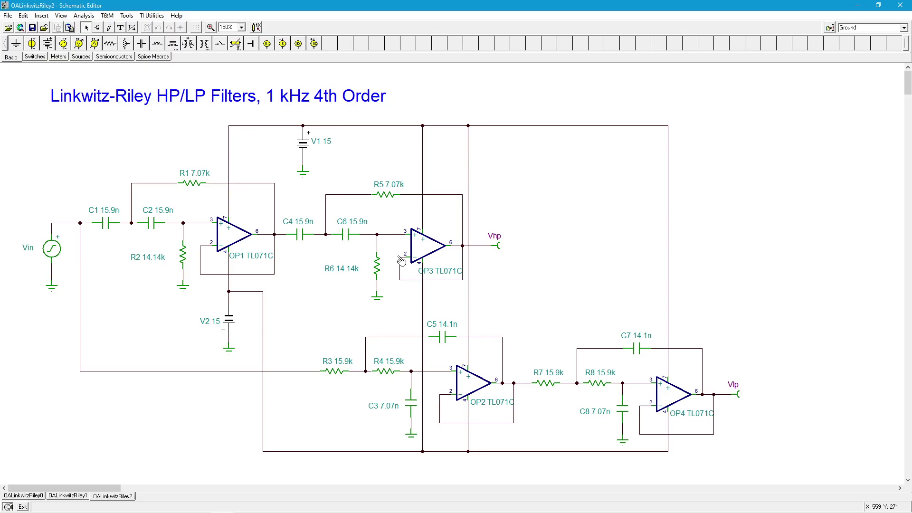
- Run an AC transfer characteristic on the Linkwitz-Riley filter from 100 Hz to 10 kHz
left_click(84, 15)
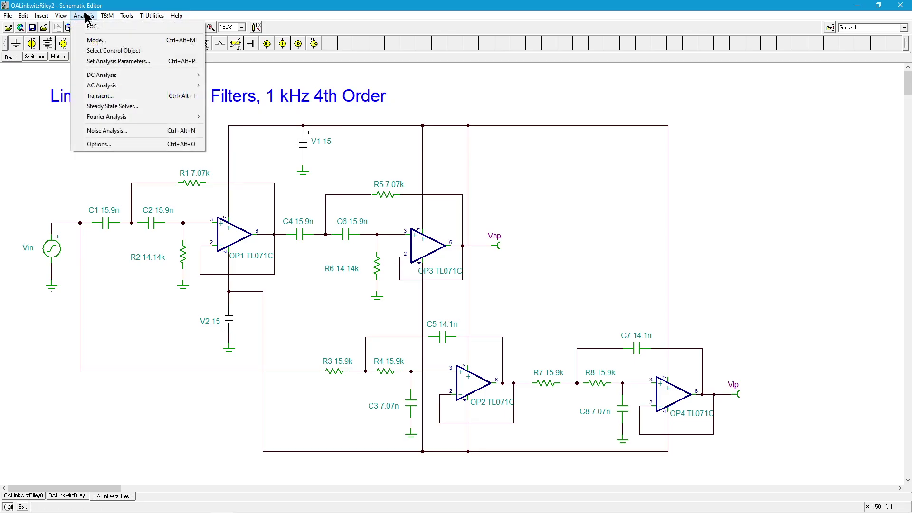
mouse_move(174, 85)
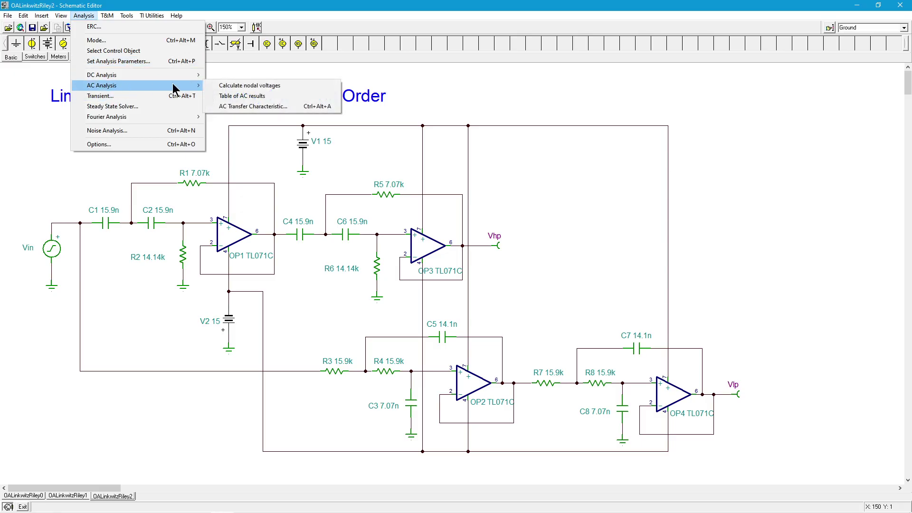
left_click(252, 107)
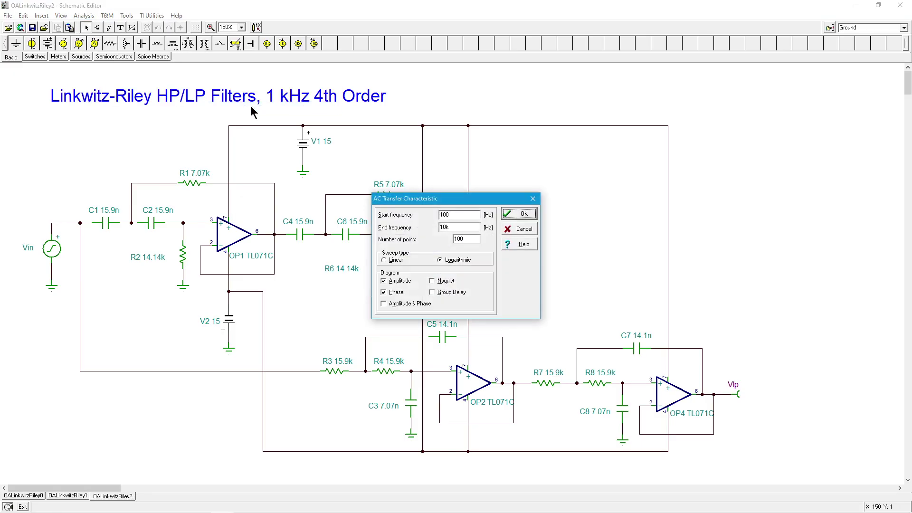
left_click(520, 216)
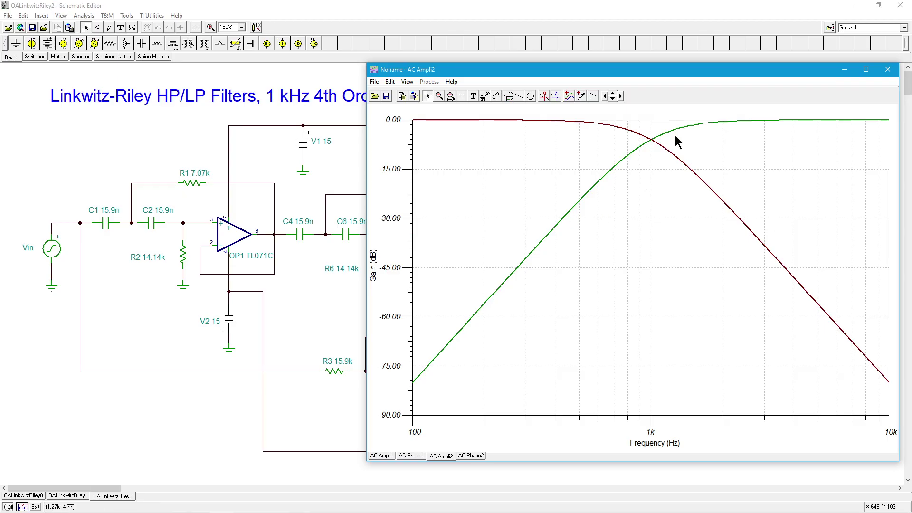
left_click(545, 96)
left_click(566, 215)
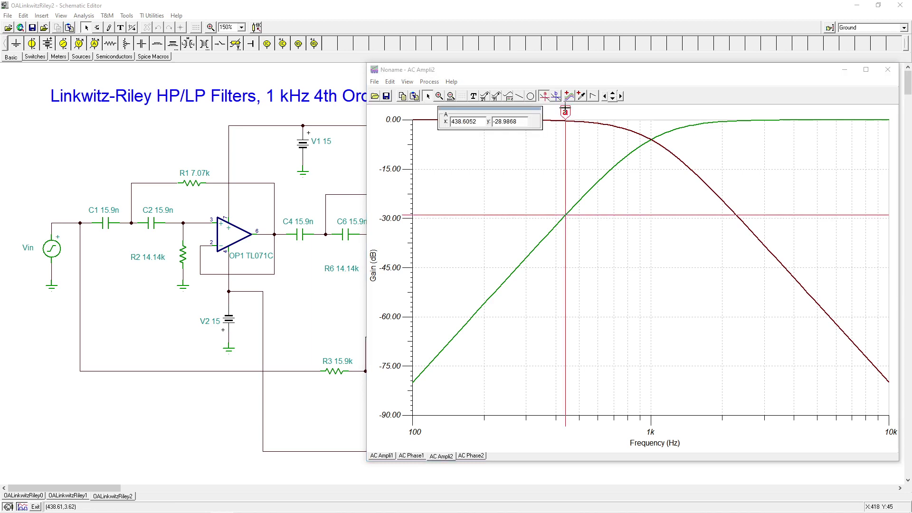
left_click_drag(566, 108, 651, 112)
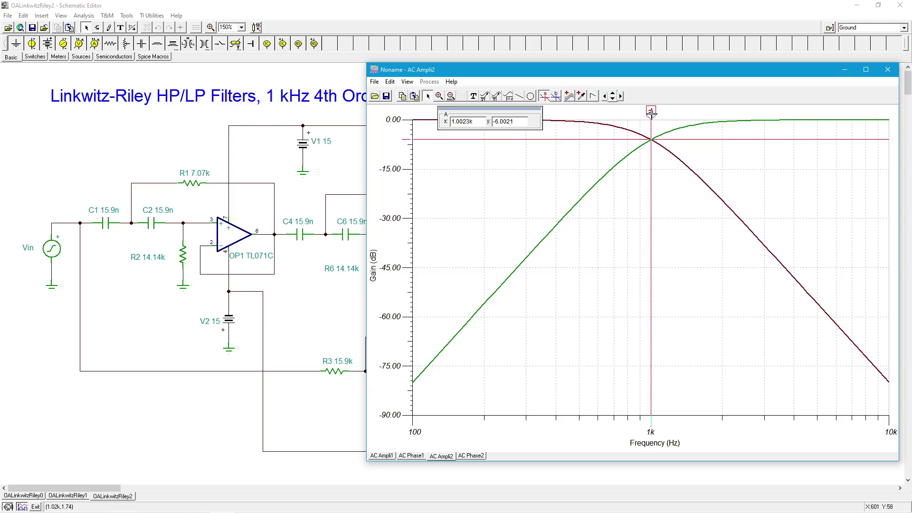
left_click_drag(651, 113, 413, 214)
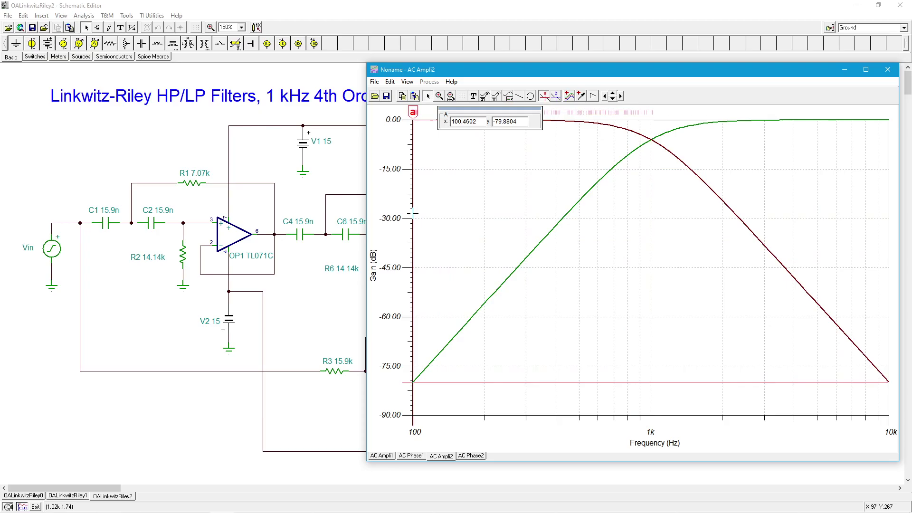
left_click_drag(413, 213, 665, 101)
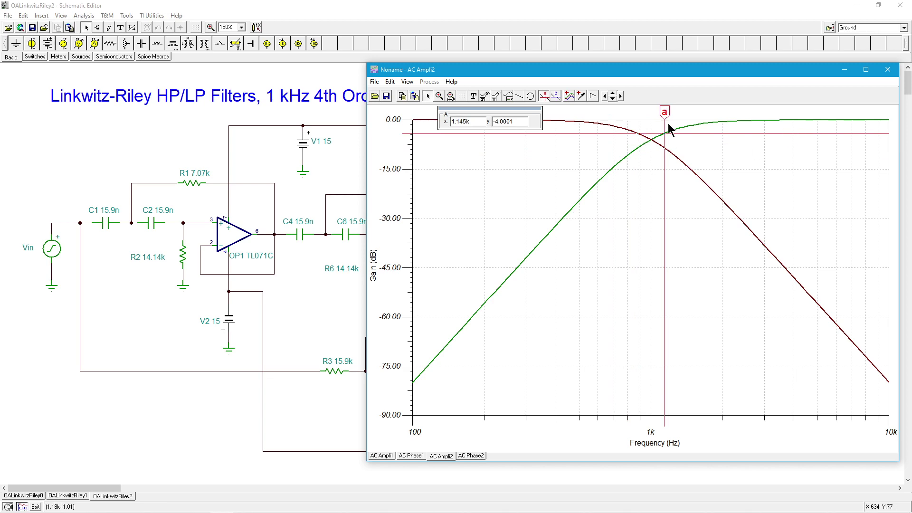
left_click(544, 97)
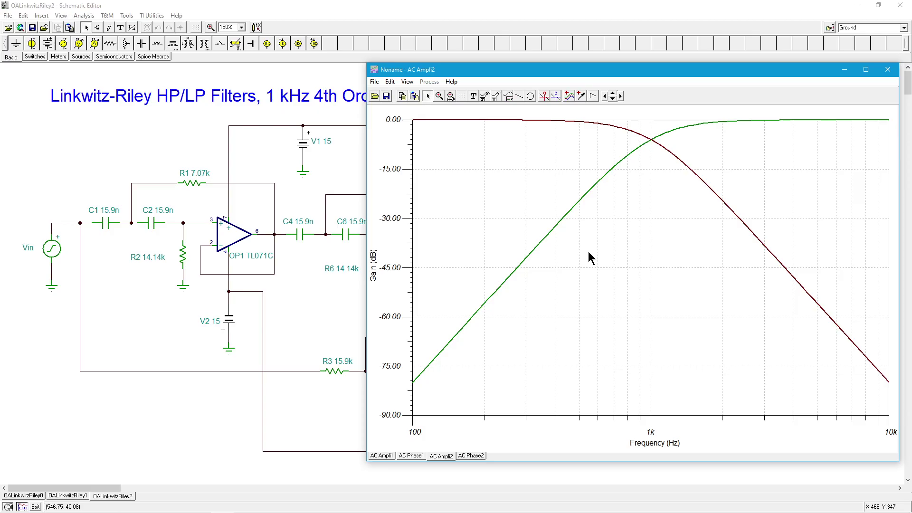
- Switch to the AC Phase2 plot and separate the Vhp and Vlp phase curves
left_click(476, 457)
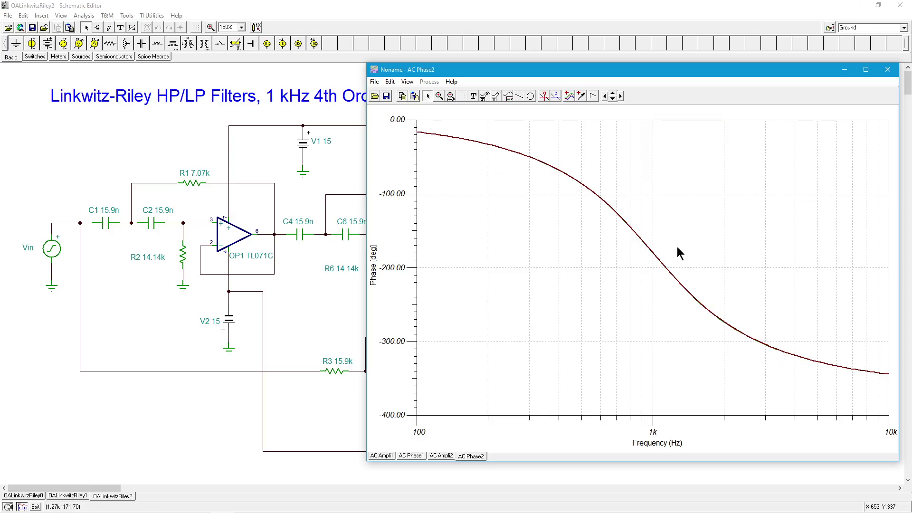
left_click(409, 83)
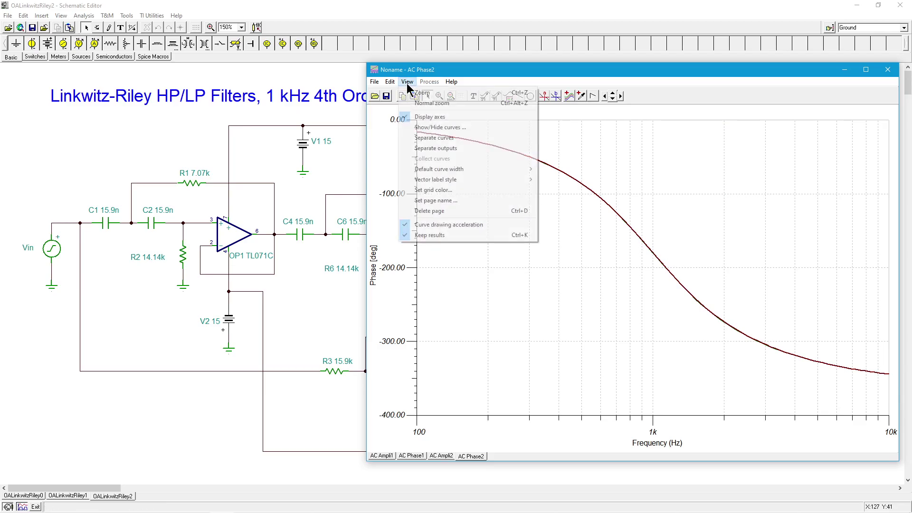
left_click(428, 138)
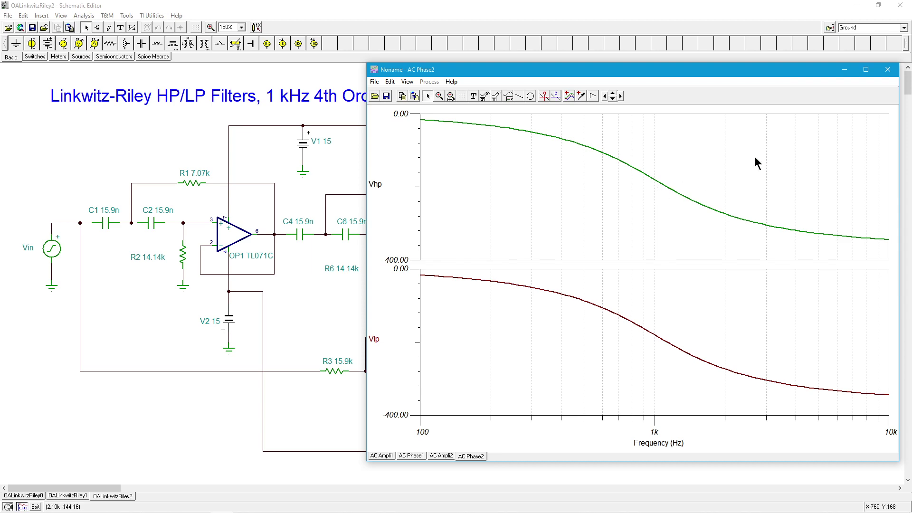
- Close the AC Phase2 window to return to the 4th-order Linkwitz-Riley schematic
left_click(889, 71)
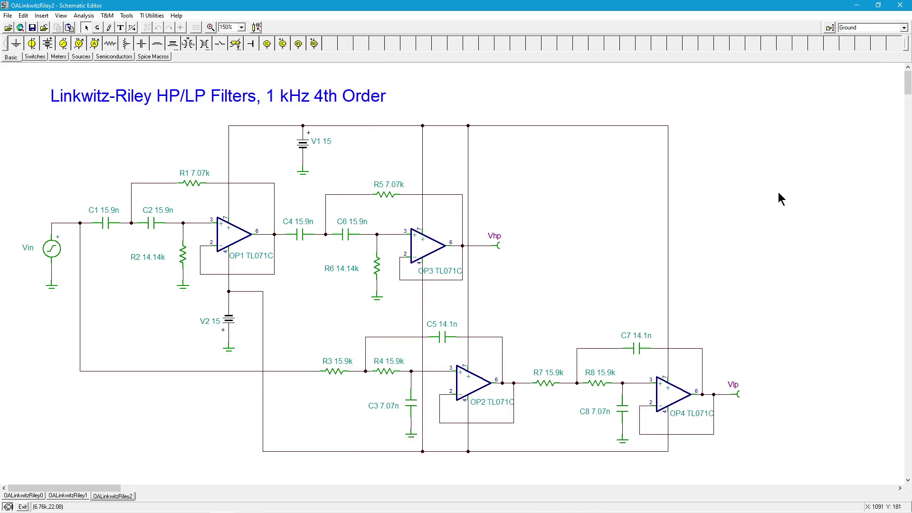